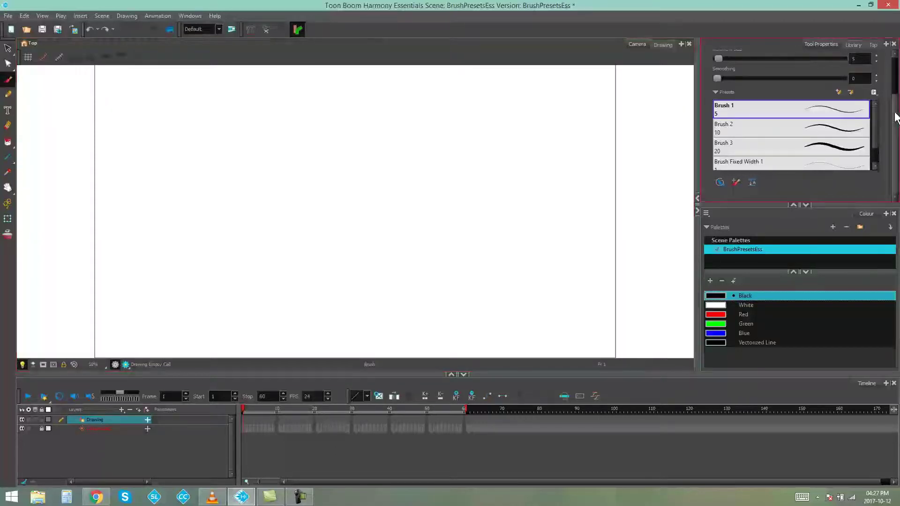
scroll(864, 141, "up", 3)
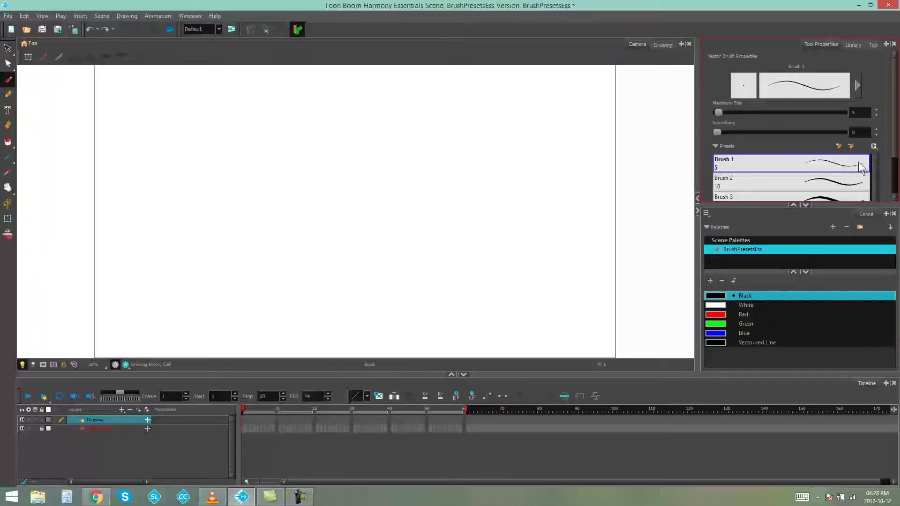
scroll(887, 78, "down", 2)
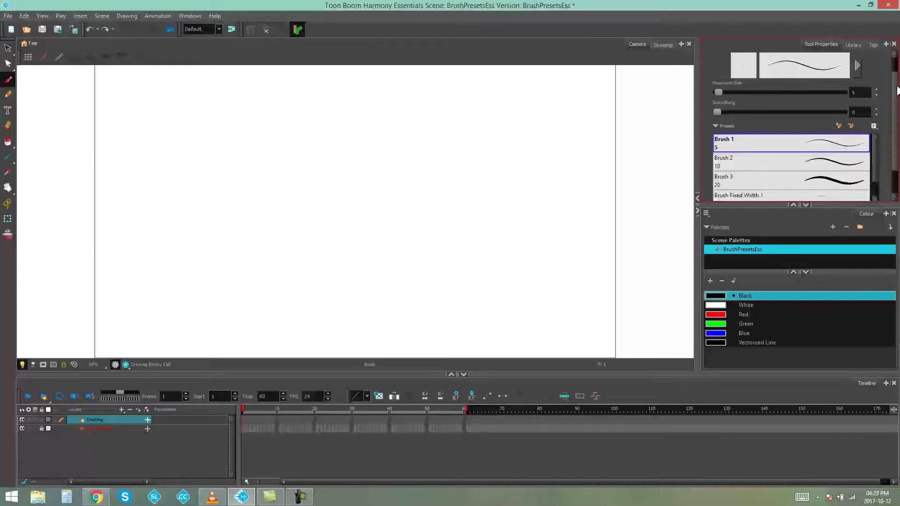
scroll(887, 78, "up", 2)
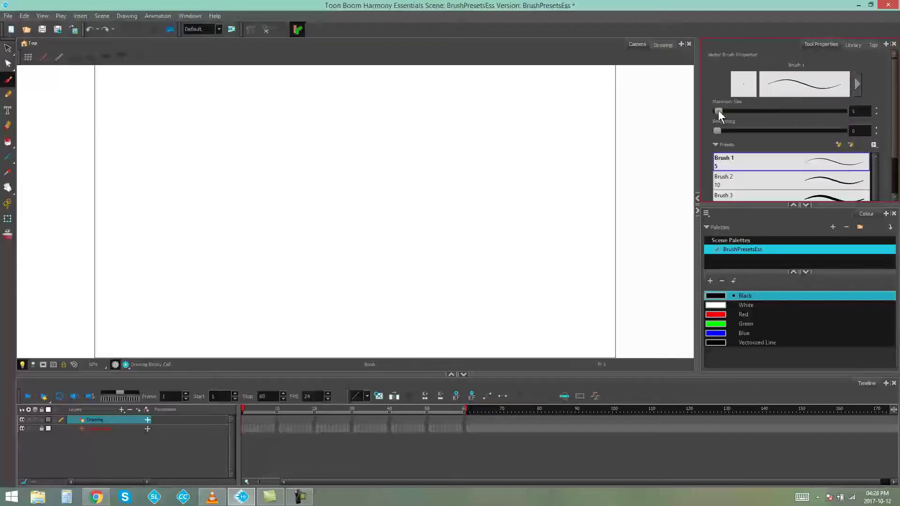
Raise Brush 1 maximum size to 25.2 and smoothing to 65.9, drawing a black curve after each
mouse_move(718, 110)
left_mouse_down()
mouse_move(752, 111)
mouse_move(724, 111)
left_mouse_up()
mouse_move(410, 95)
left_mouse_down()
mouse_move(331, 145)
mouse_move(309, 240)
left_mouse_up()
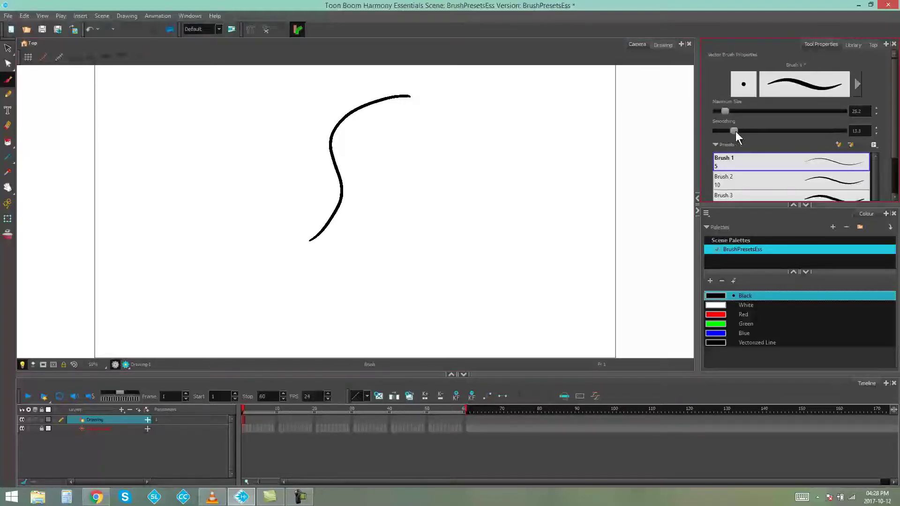
left_click_drag(752, 132, 801, 132)
mouse_move(471, 105)
left_mouse_down()
mouse_move(457, 107)
mouse_move(412, 175)
mouse_move(388, 240)
left_mouse_up()
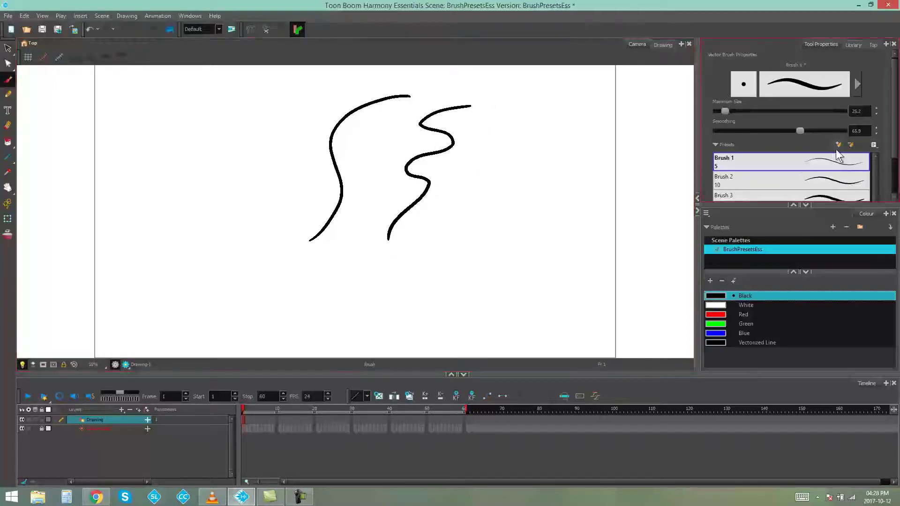
scroll(736, 98, "down", 3)
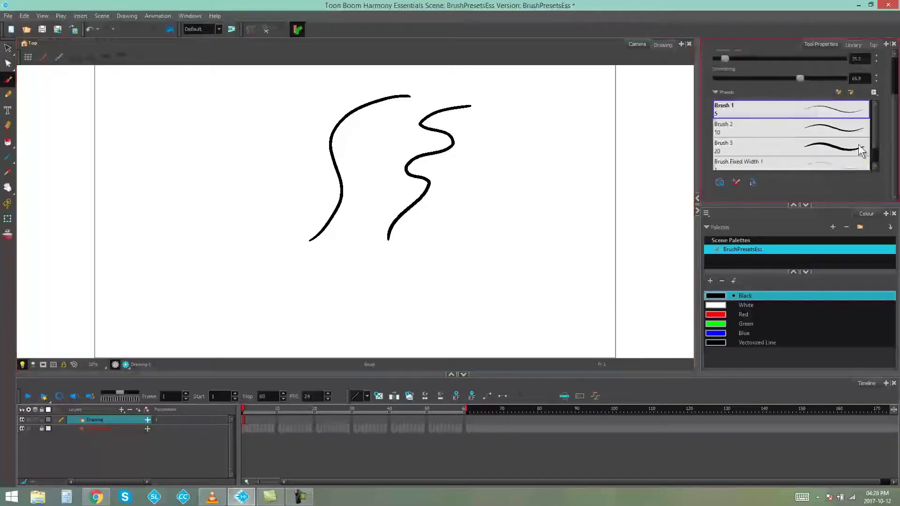
left_click_drag(873, 122, 871, 142)
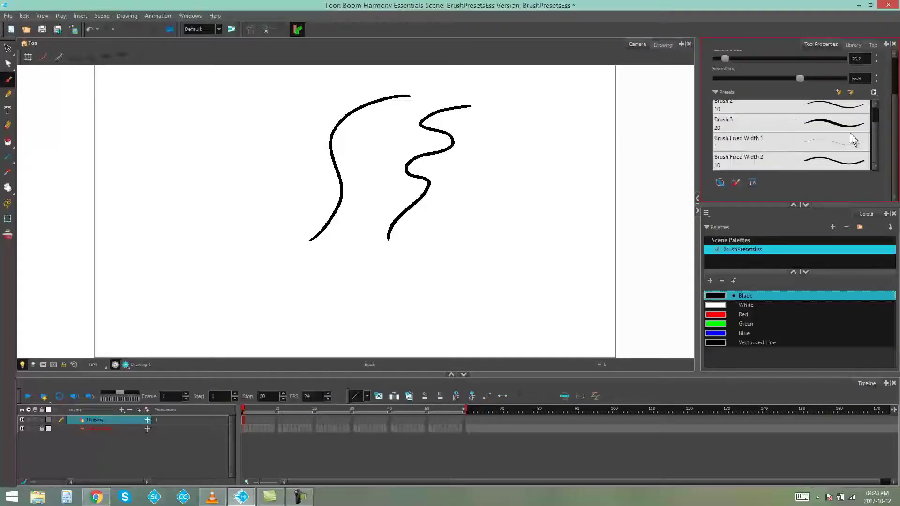
scroll(875, 137, "up", 1)
Select the thicker Brush 3 preset in the Presets list
left_click(774, 140)
left_click_drag(537, 111, 459, 253)
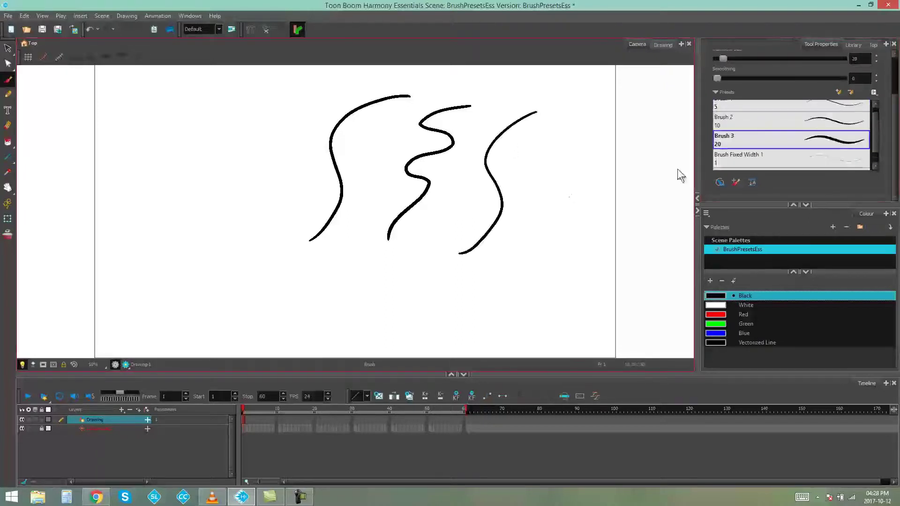
mouse_move(874, 137)
left_mouse_down()
mouse_move(876, 129)
mouse_move(873, 144)
left_mouse_up()
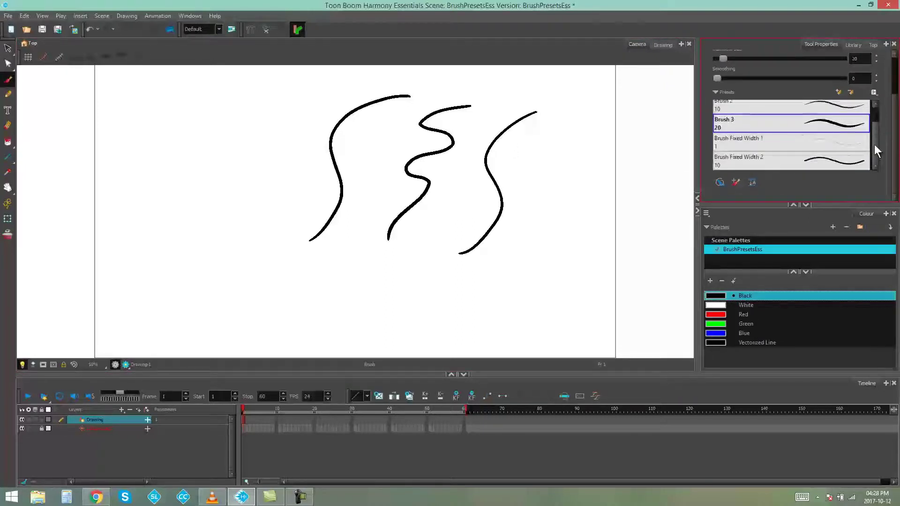
scroll(873, 139, "up", 1)
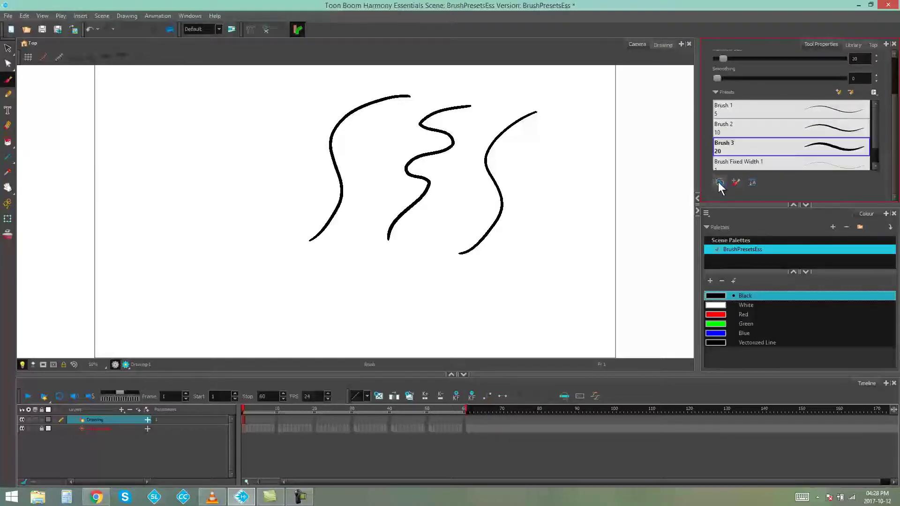
Paint a red wave across the black curves, then repaint part of the middle curve green
left_click(714, 314)
left_click_drag(517, 151, 288, 188)
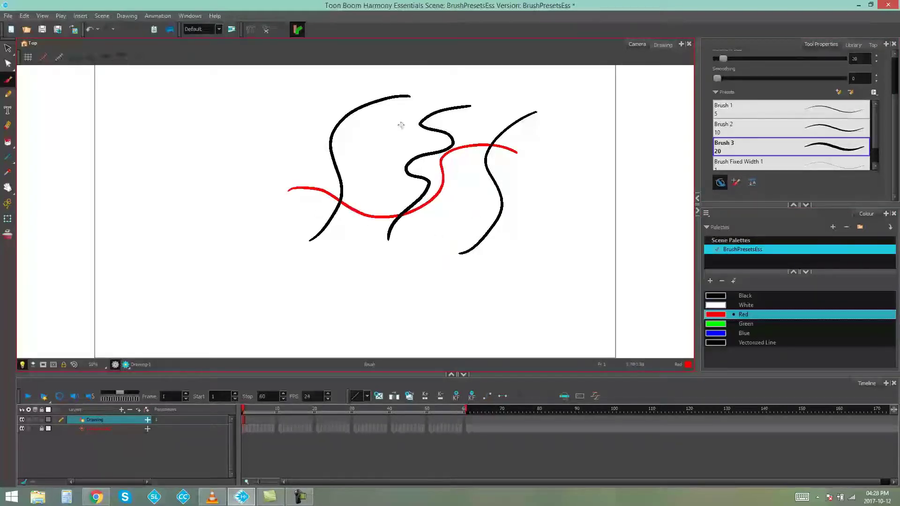
left_click(736, 184)
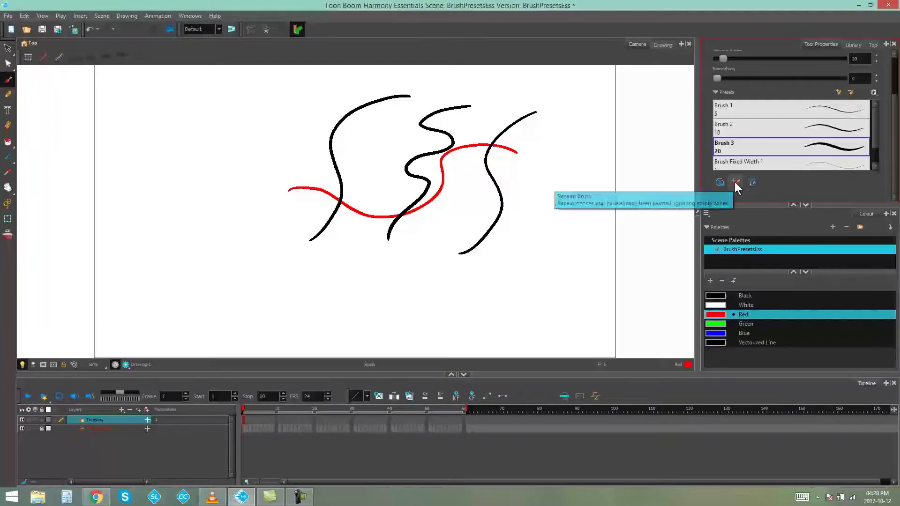
left_click(735, 181)
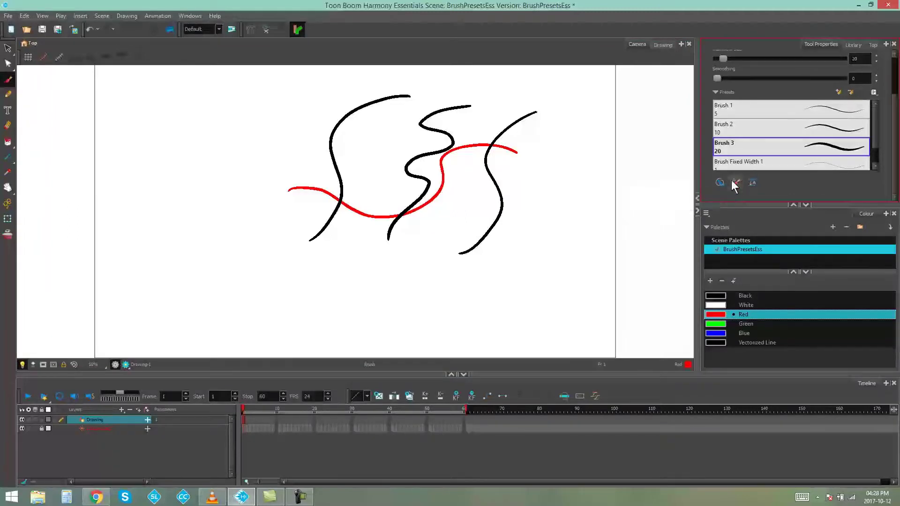
left_click(718, 325)
left_click_drag(422, 153, 403, 177)
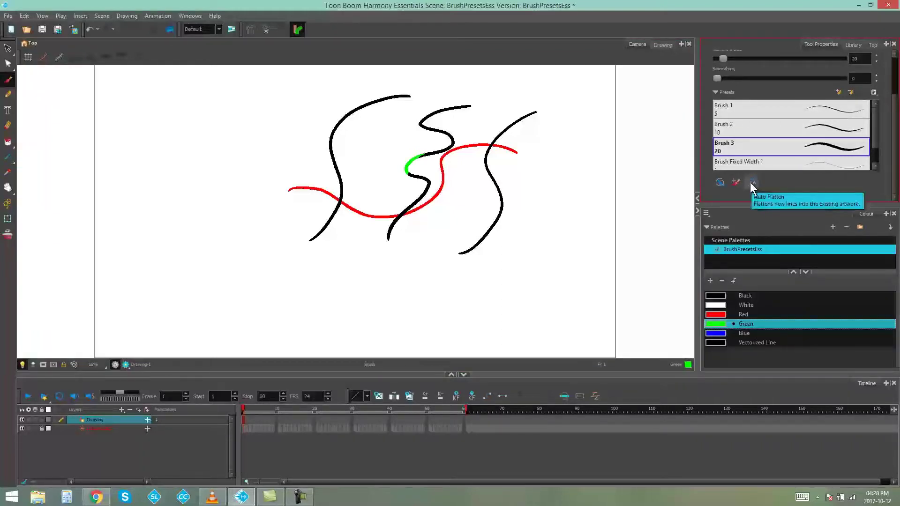
scroll(891, 168, "up", 2)
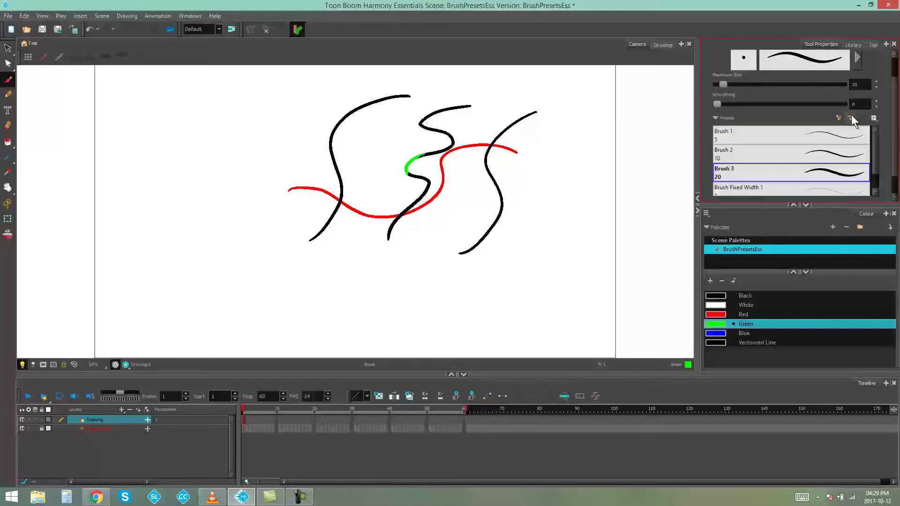
scroll(872, 90, "up", 2)
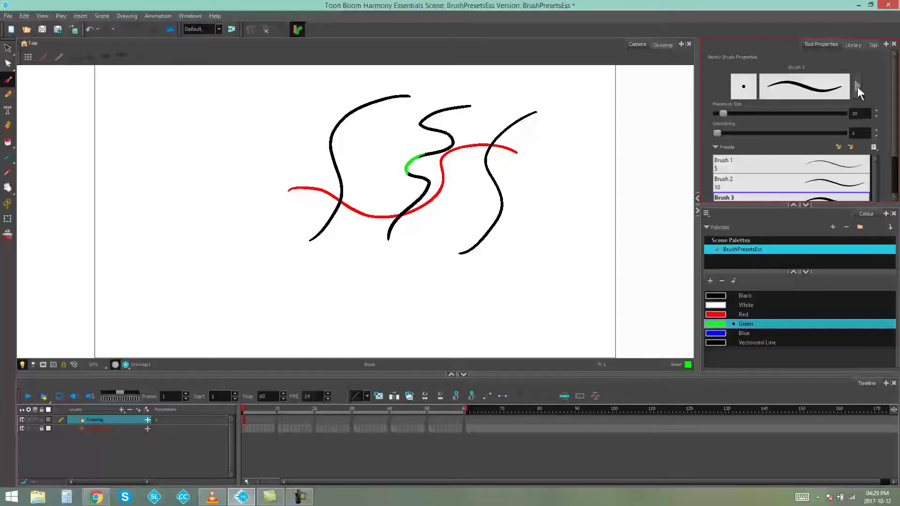
Give Brush 3 a round tip with maximum size 45.2, roundness 47.9% and angle 39.1°
left_click(858, 87)
left_click_drag(368, 78, 304, 83)
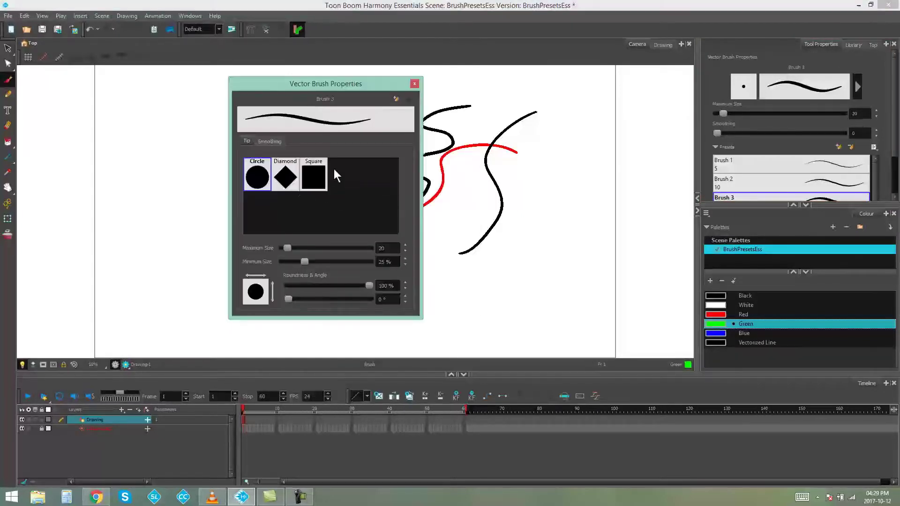
left_click(280, 177)
left_click(260, 179)
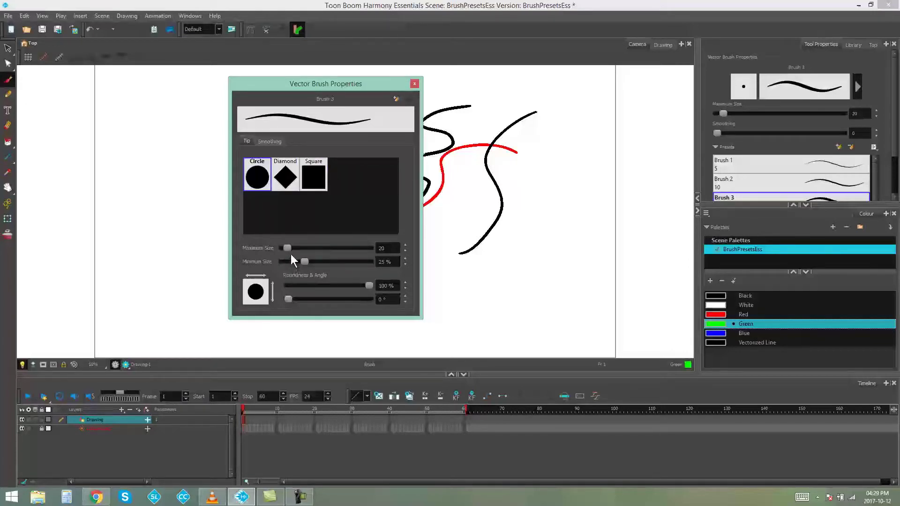
mouse_move(286, 246)
left_mouse_down()
mouse_move(307, 249)
mouse_move(293, 248)
left_mouse_up()
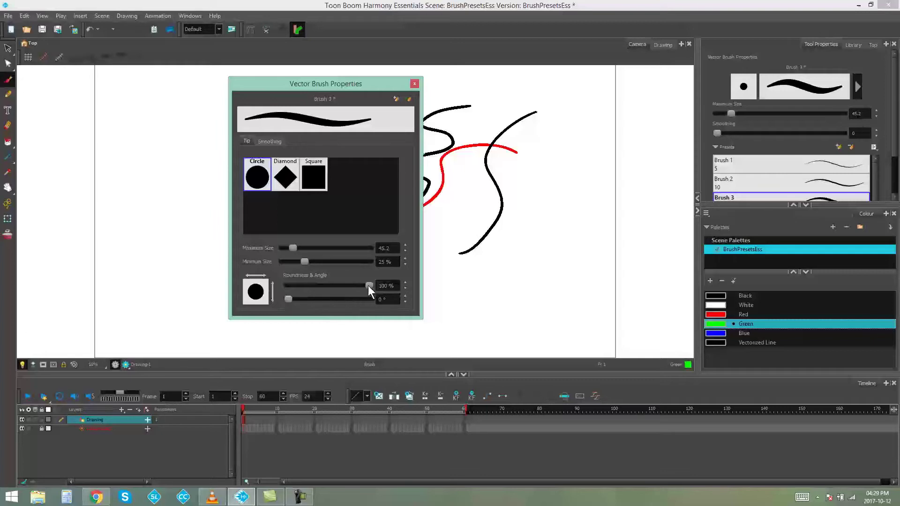
mouse_move(337, 286)
left_mouse_down()
mouse_move(303, 299)
mouse_move(302, 308)
left_mouse_up()
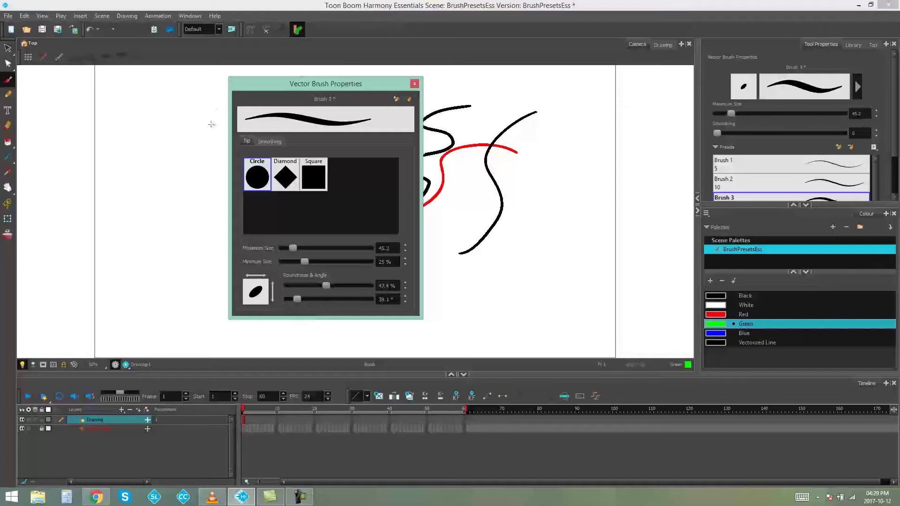
left_click(268, 142)
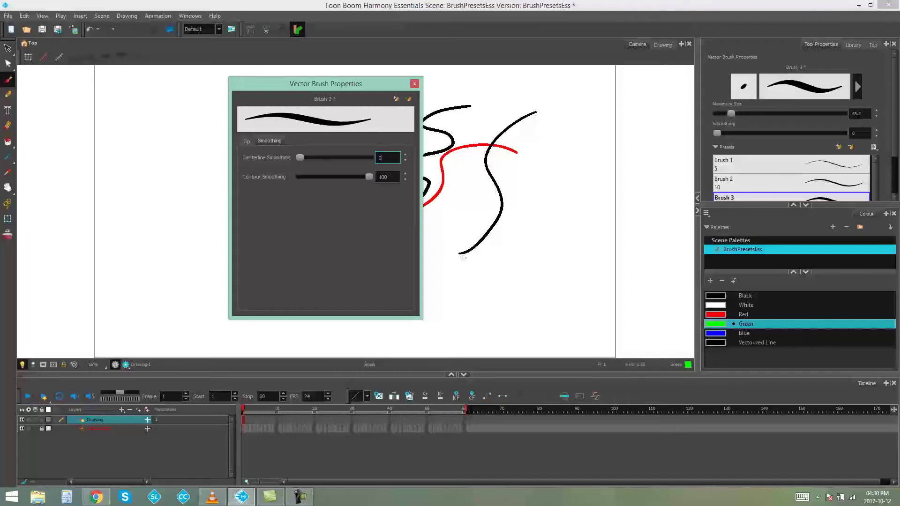
left_click(247, 140)
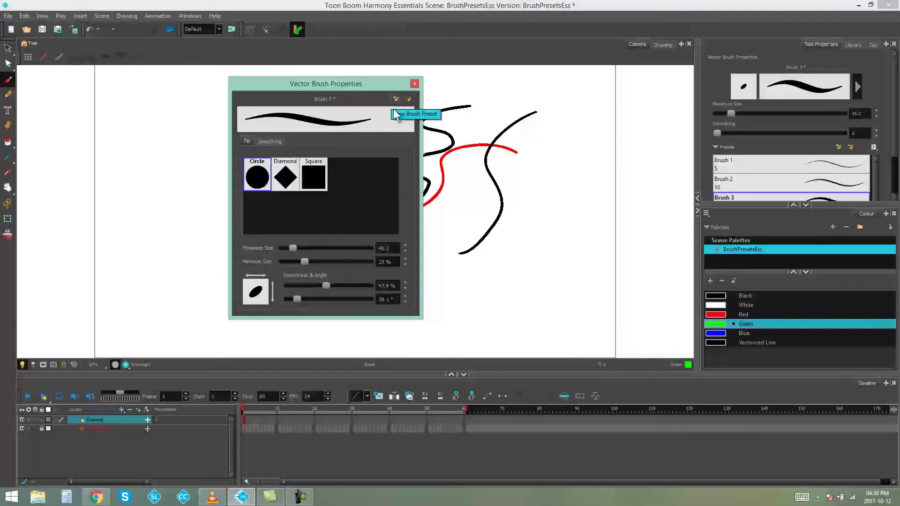
Close the Vector Brush Properties dialog
left_click(415, 83)
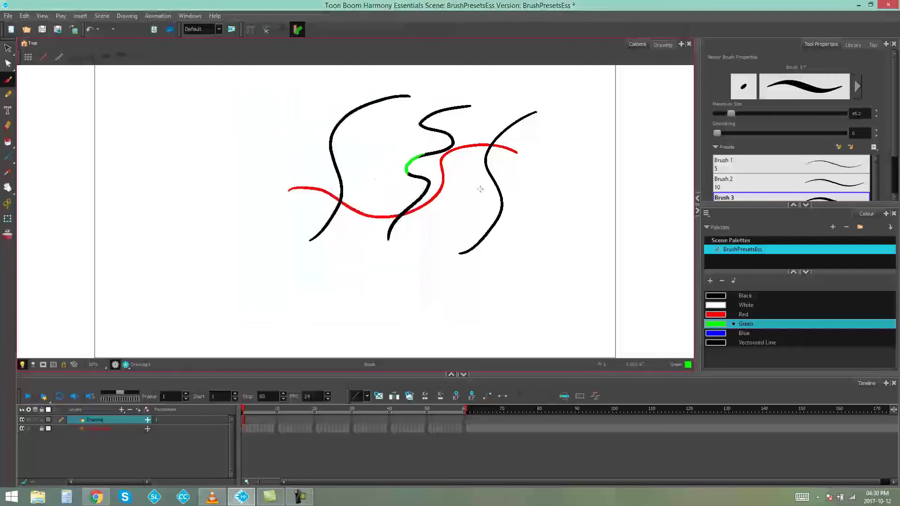